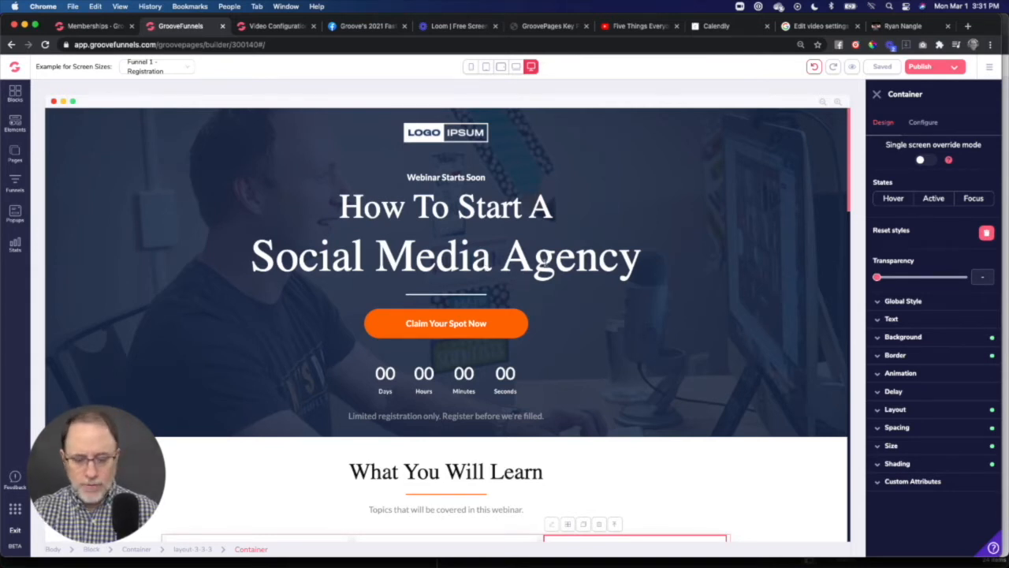
- Increase the top margin of the hero section's Claim Your Spot Now button to 8rem using the on-canvas margin handle
scroll(544, 263, down, 3)
scroll(544, 264, down, 2)
scroll(548, 268, up, 5)
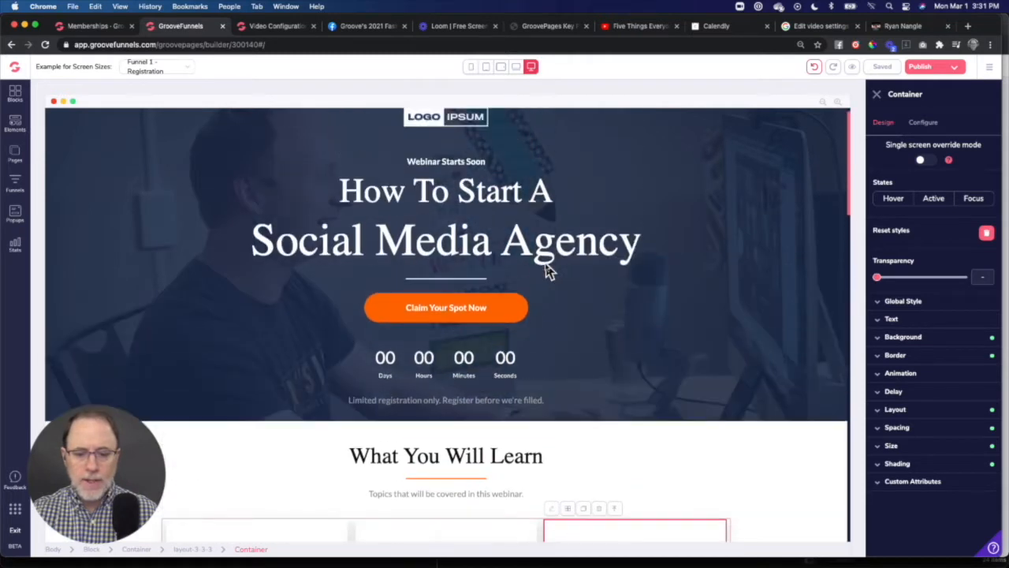
click(474, 320)
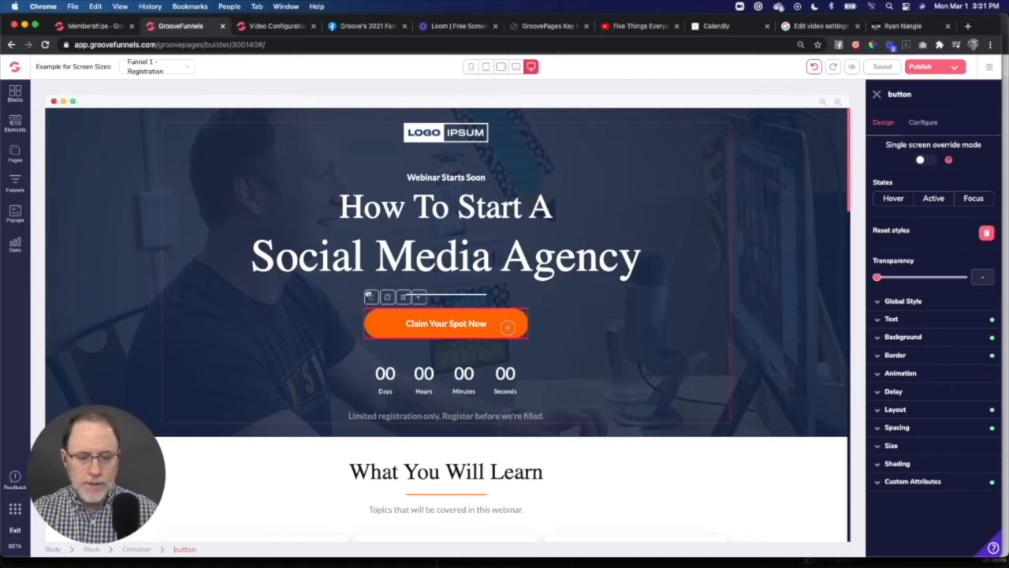
click(372, 298)
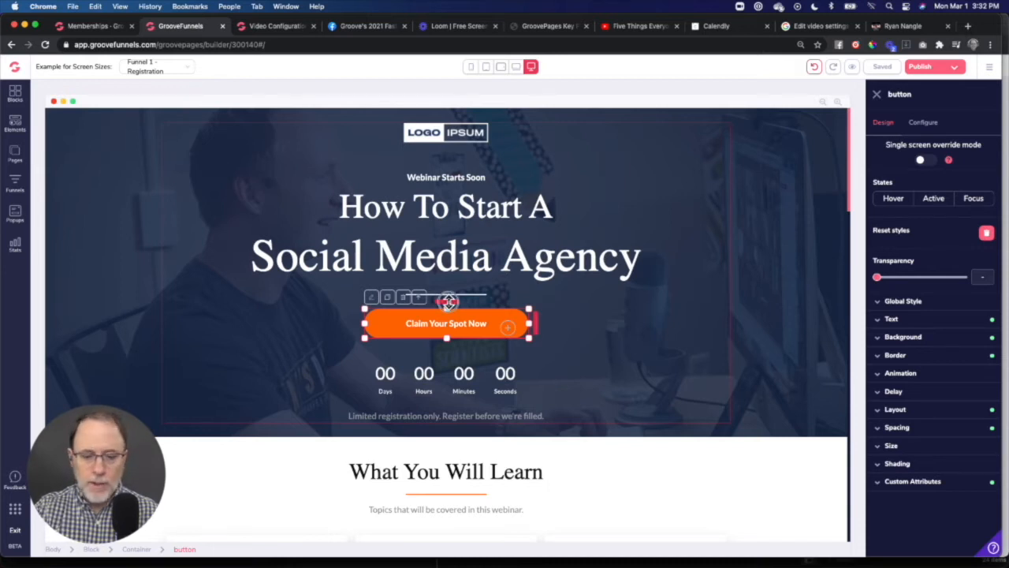
drag(447, 302, 447, 250)
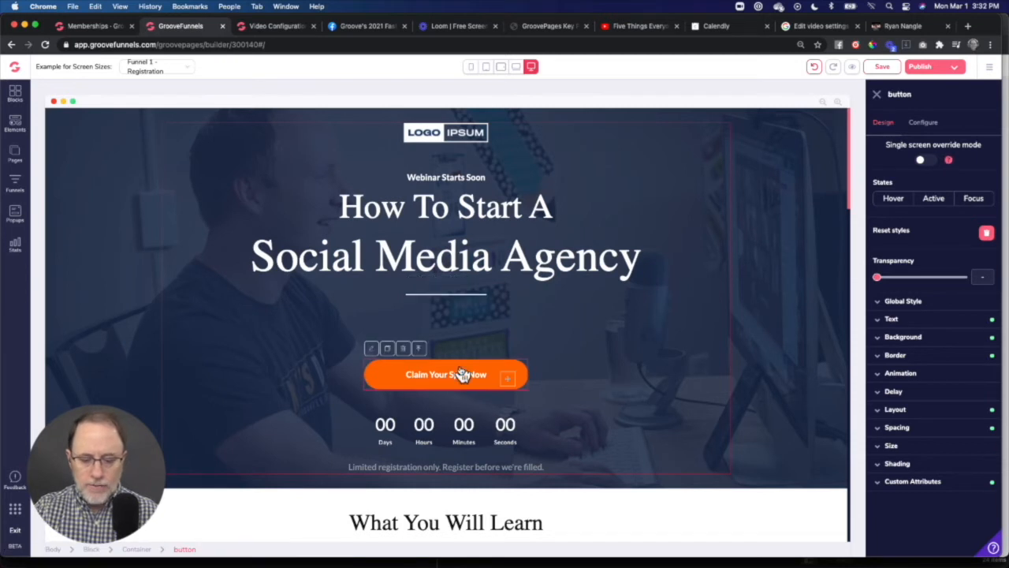
- Set the hero button's top margin to 1.5rem in its spacing settings
click(878, 428)
scroll(907, 430, down, 1)
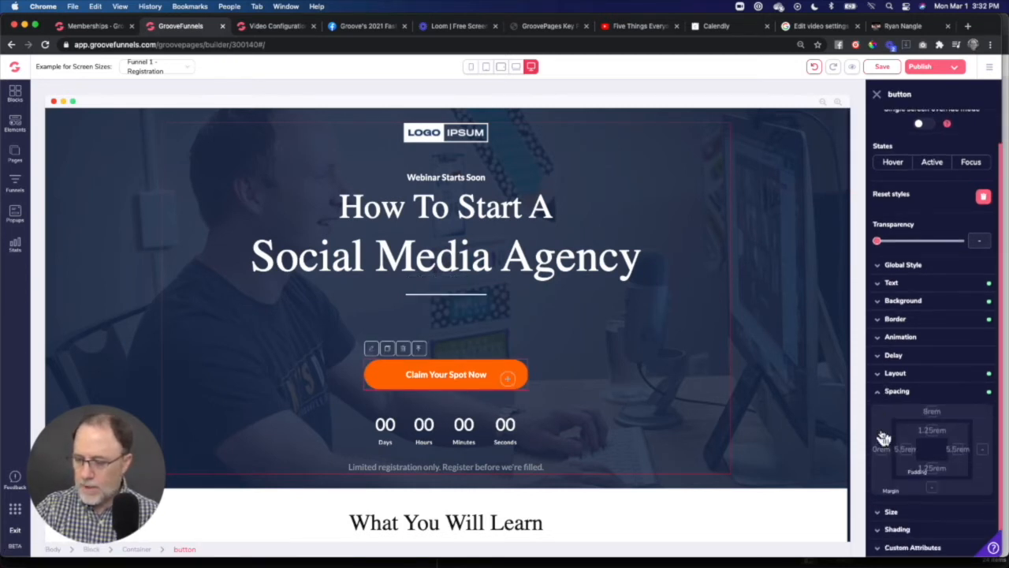
click(932, 412)
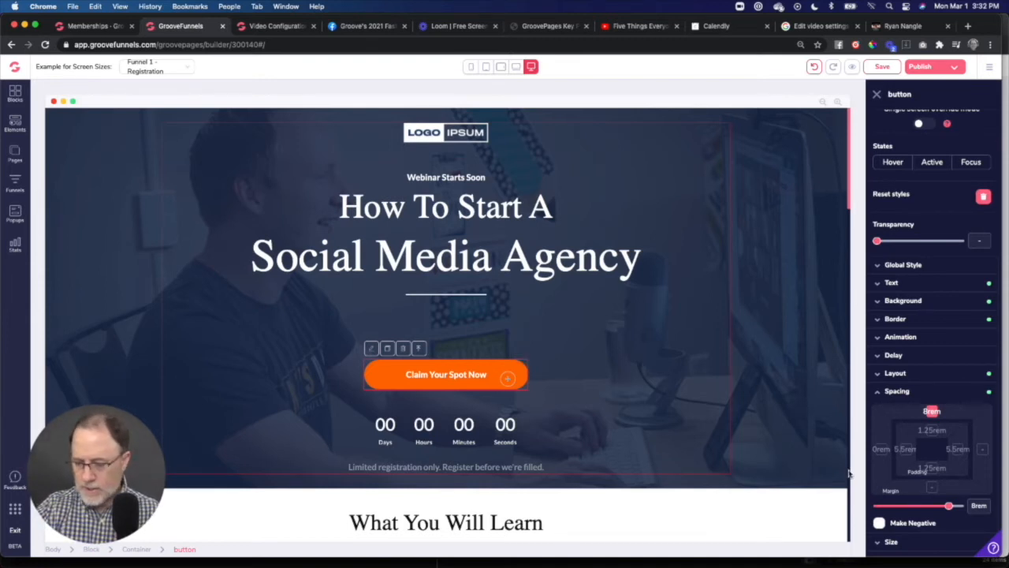
drag(950, 508, 904, 507)
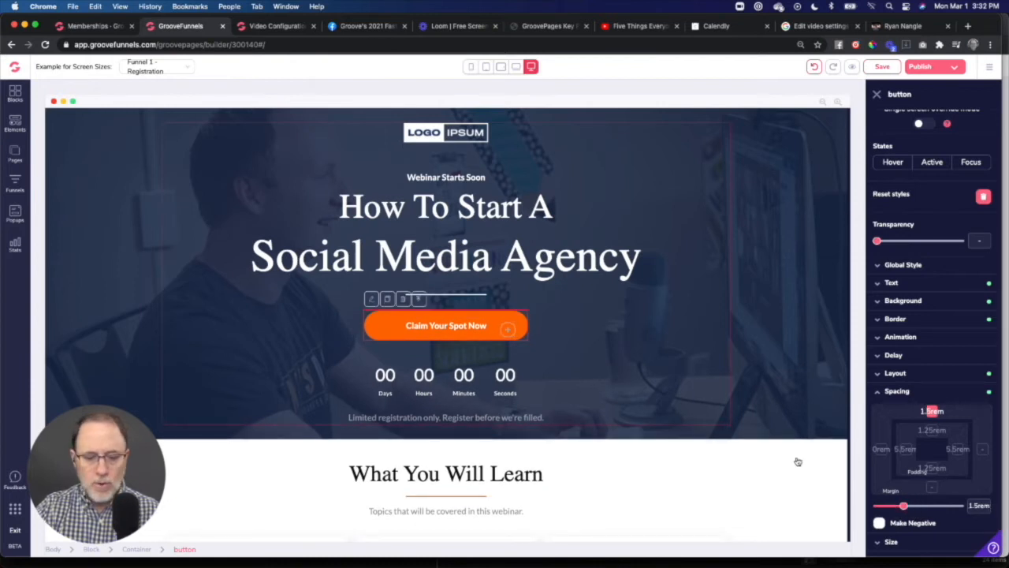
- Try offsetting the hero button sideways with its on-canvas margin handle, and reset its left margin to none
click(371, 300)
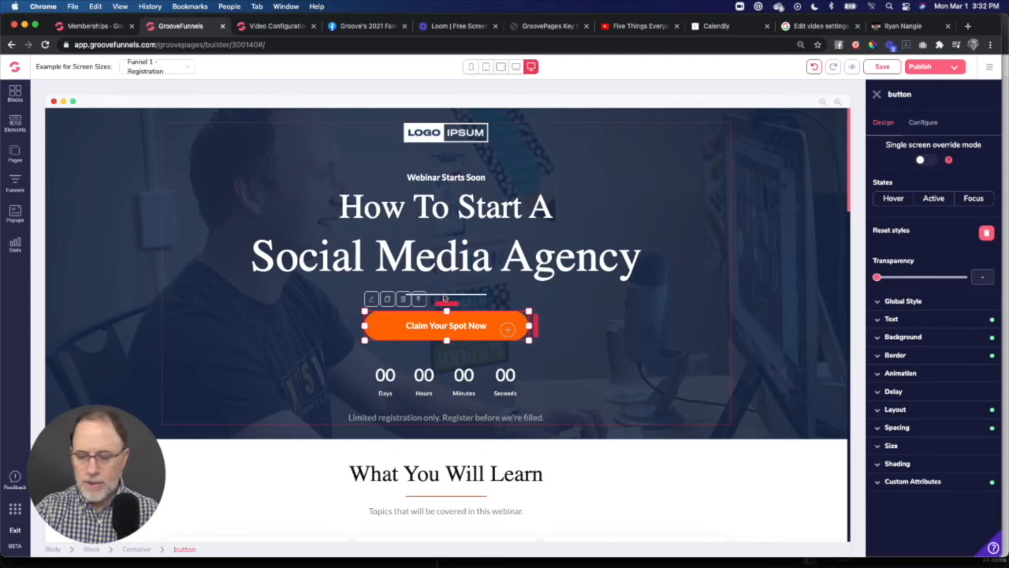
drag(537, 328, 663, 326)
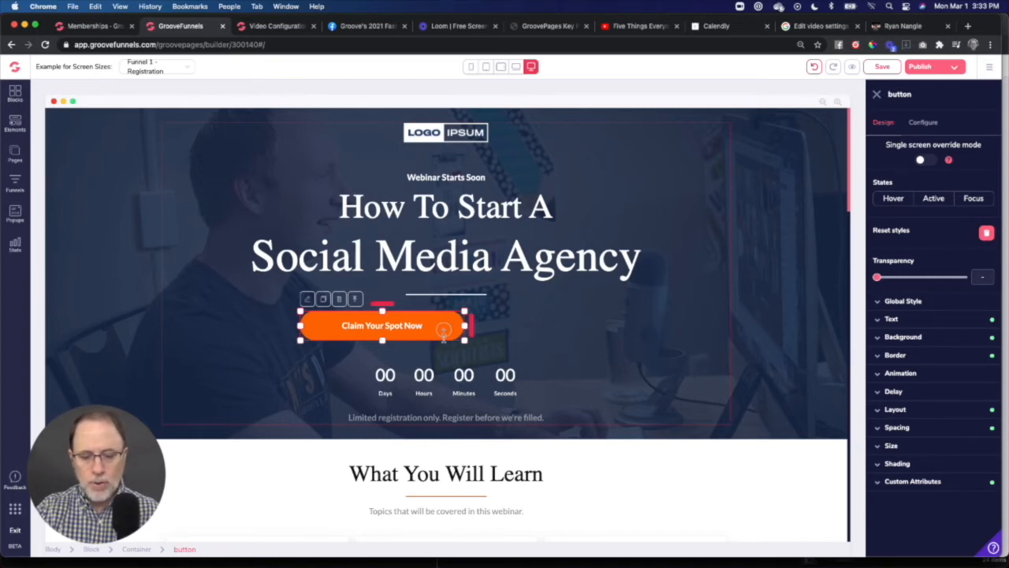
drag(472, 328, 599, 327)
click(896, 427)
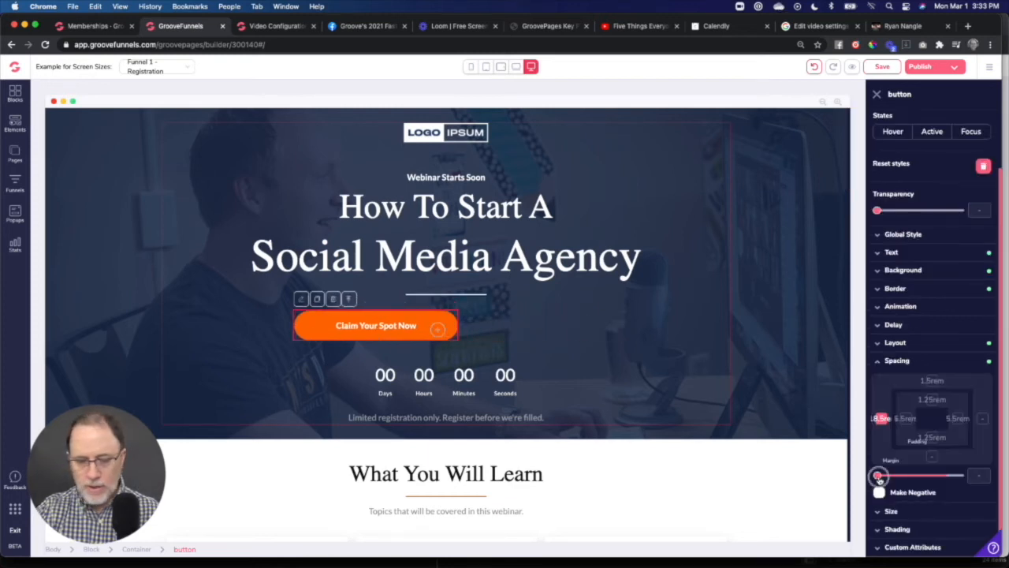
click(879, 476)
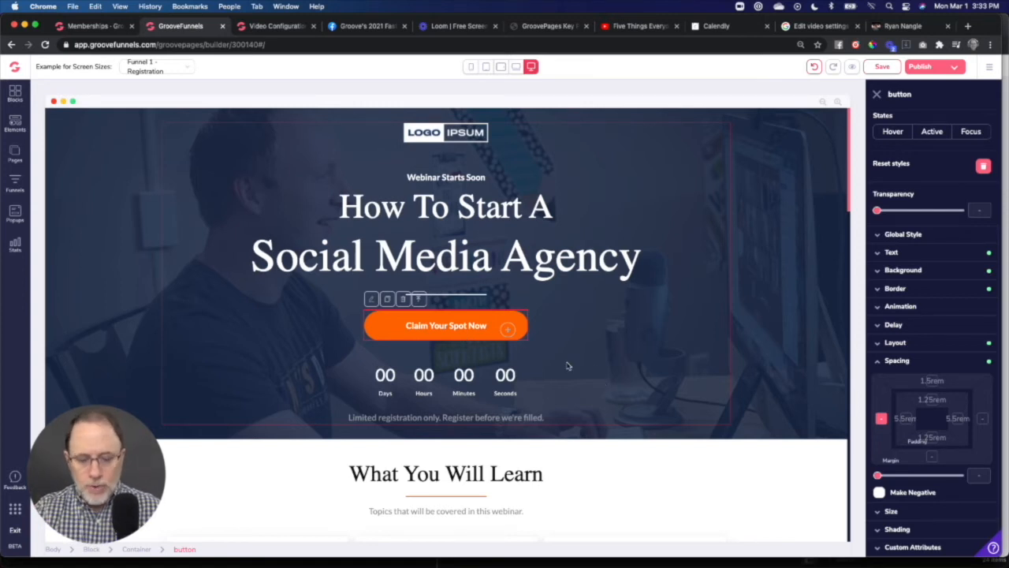
- Increase the hero button's top margin considerably in the large desktop view and slightly in the phone view
click(370, 299)
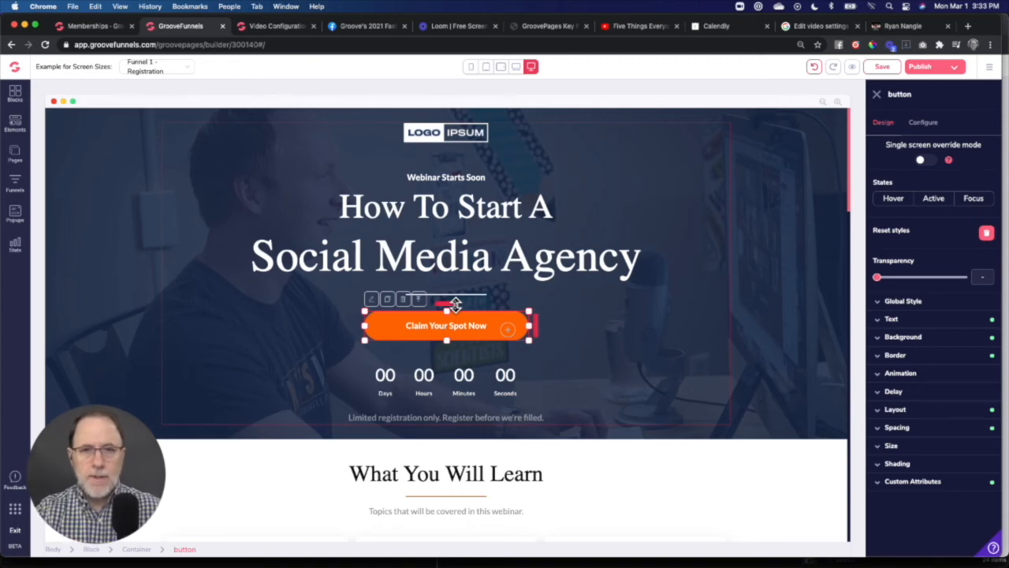
drag(456, 305, 451, 207)
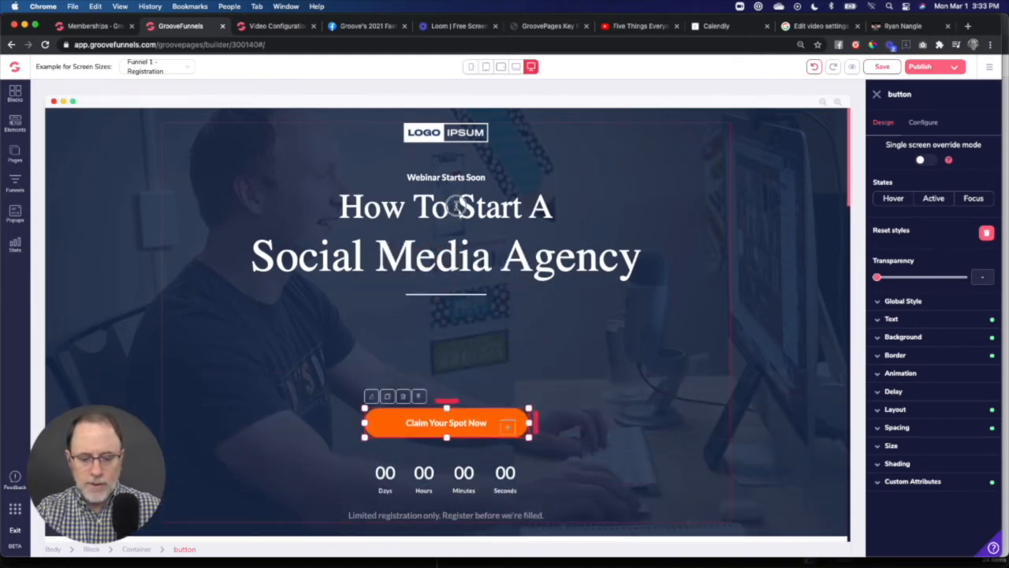
click(470, 66)
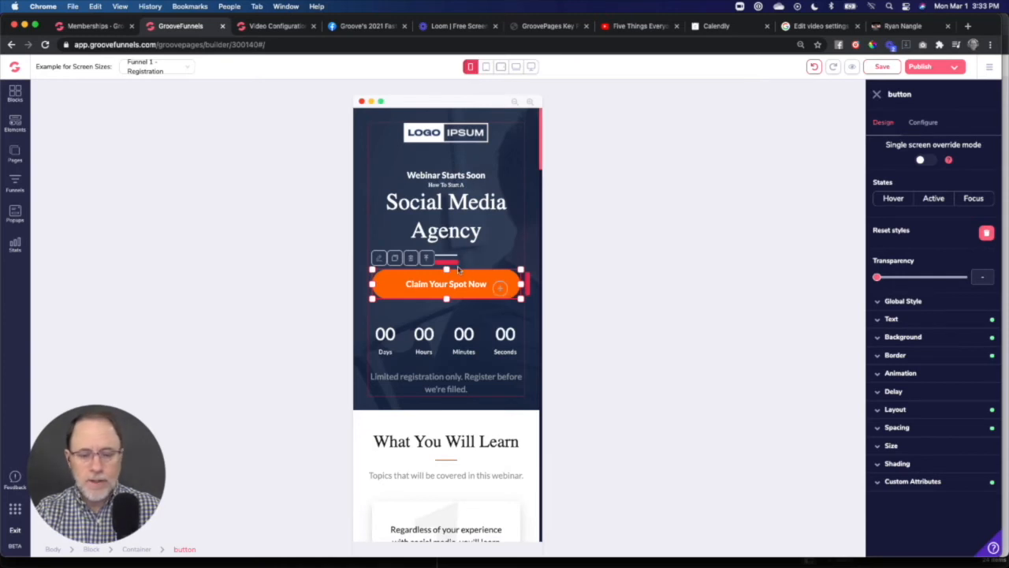
drag(452, 263, 452, 249)
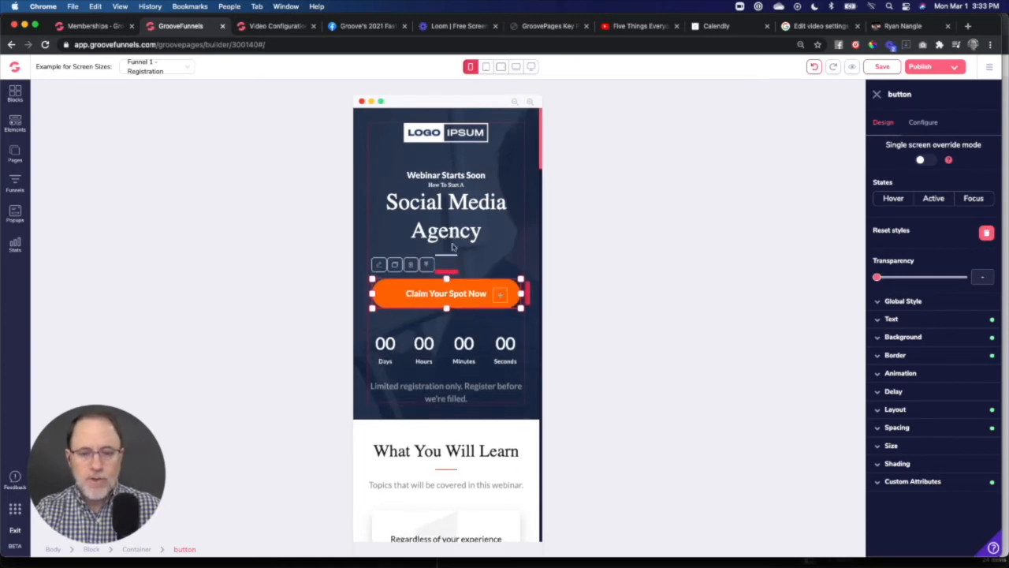
- Check the tablet views and, in the smaller desktop view, shift the hero button sideways to the right of centre
click(487, 68)
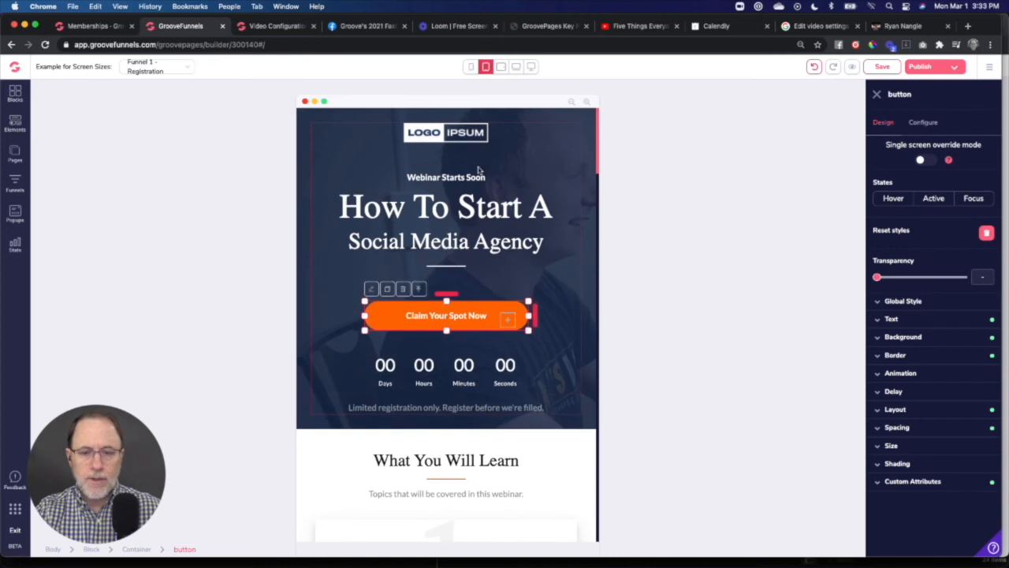
click(500, 67)
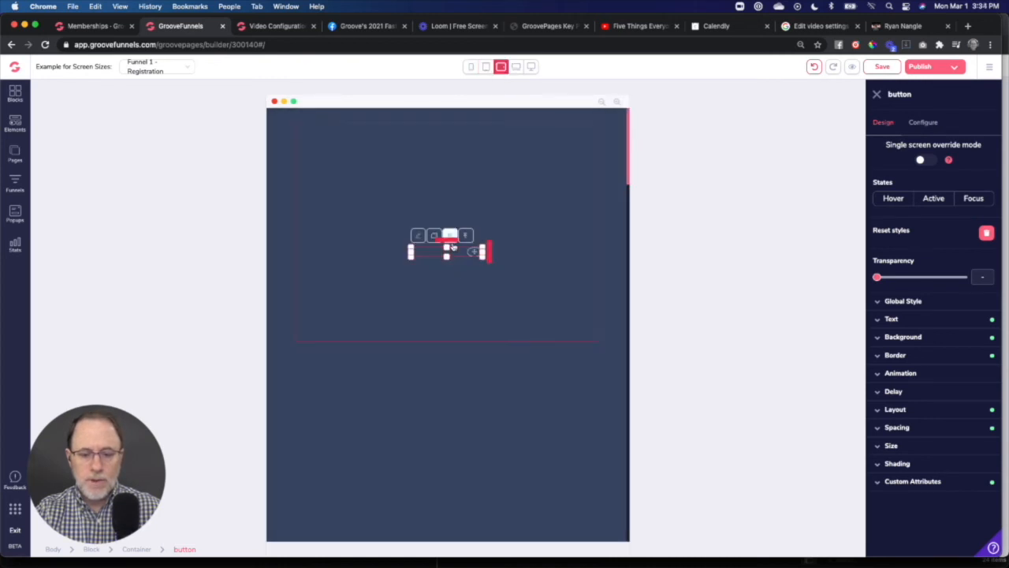
click(516, 67)
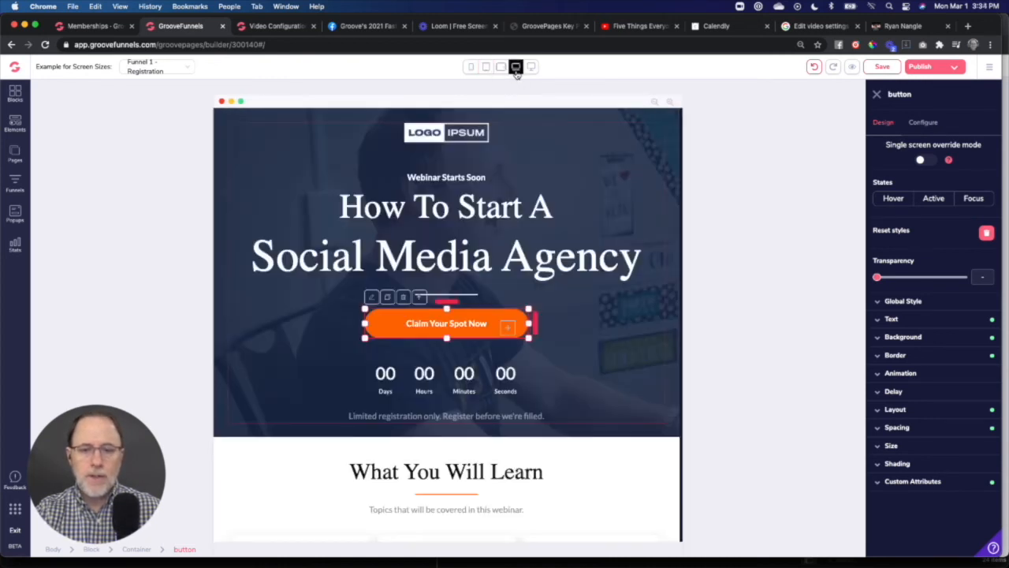
click(503, 69)
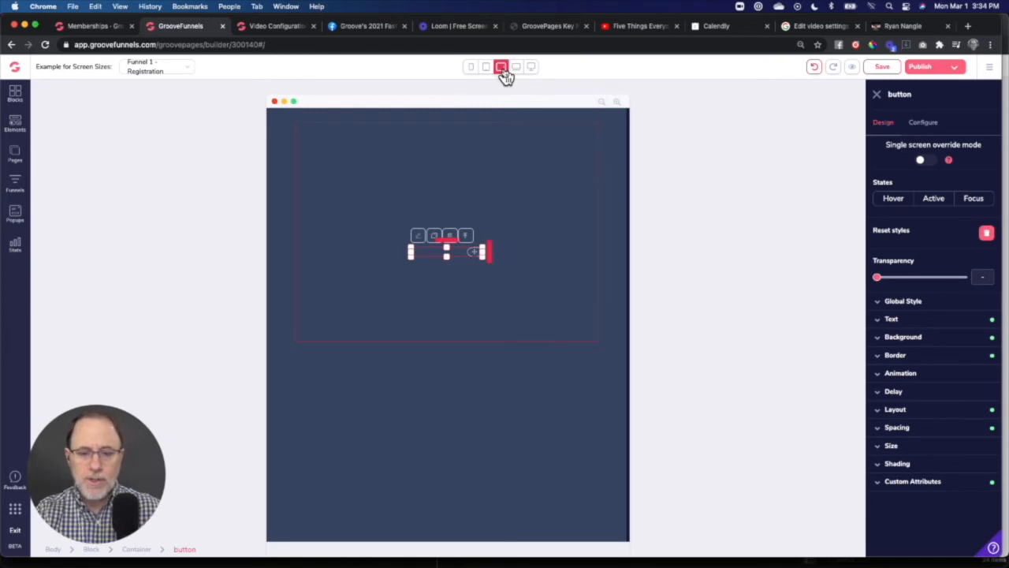
click(516, 68)
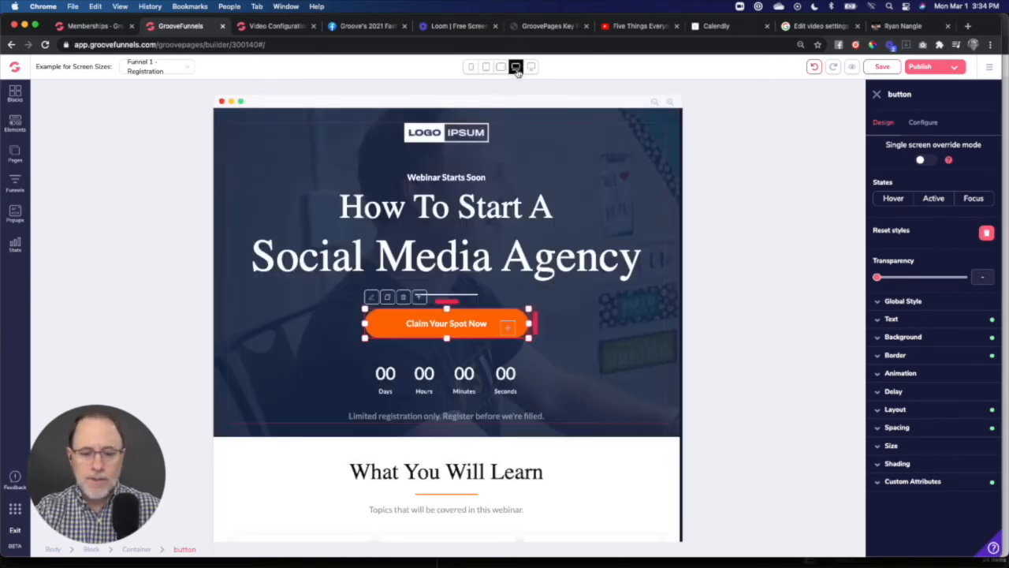
drag(535, 323, 596, 323)
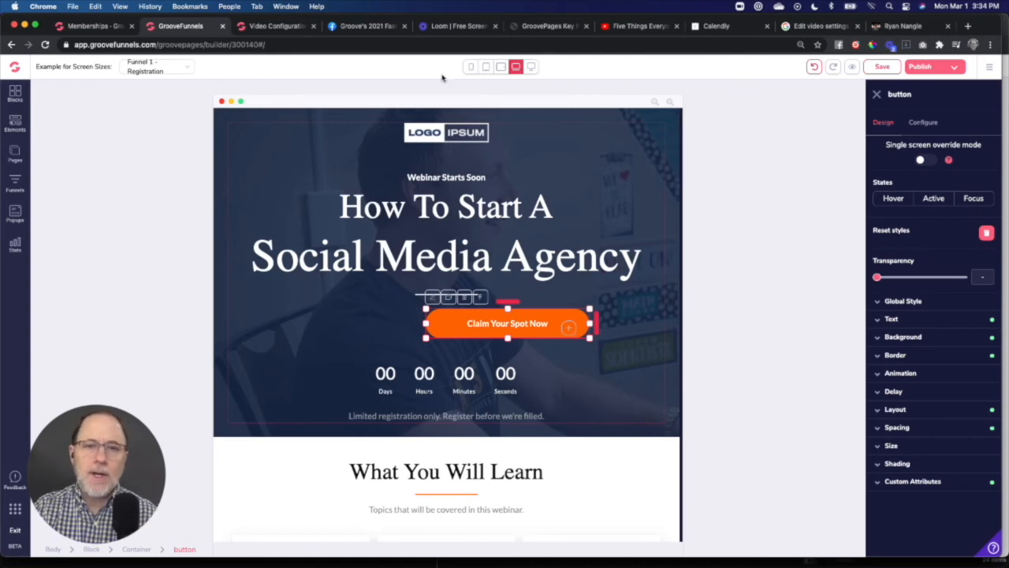
- In the large desktop view, reduce the hero button's top margin so it sits just below the divider line, and make the button taller
click(533, 68)
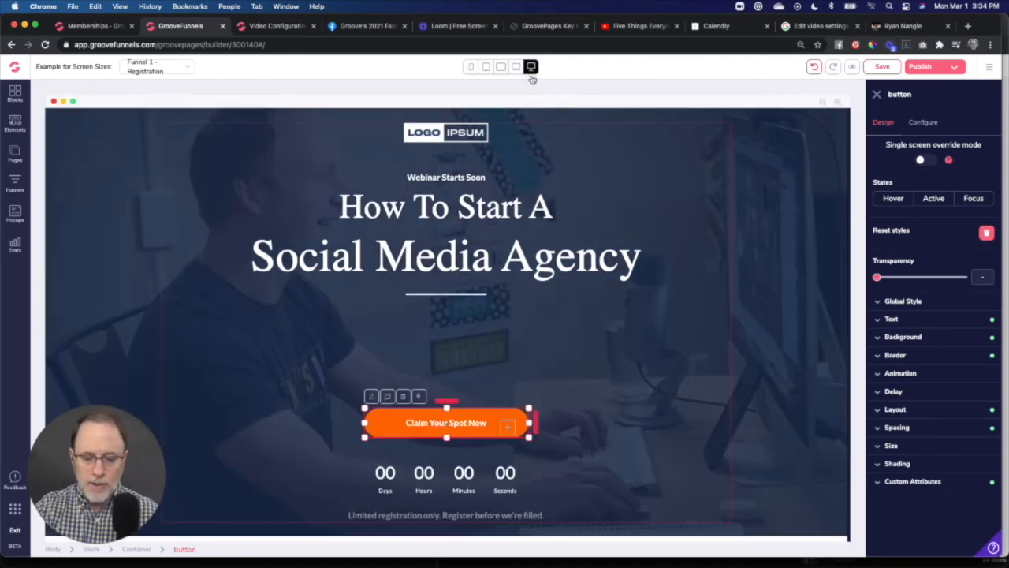
scroll(561, 333, down, 1)
scroll(563, 336, up, 1)
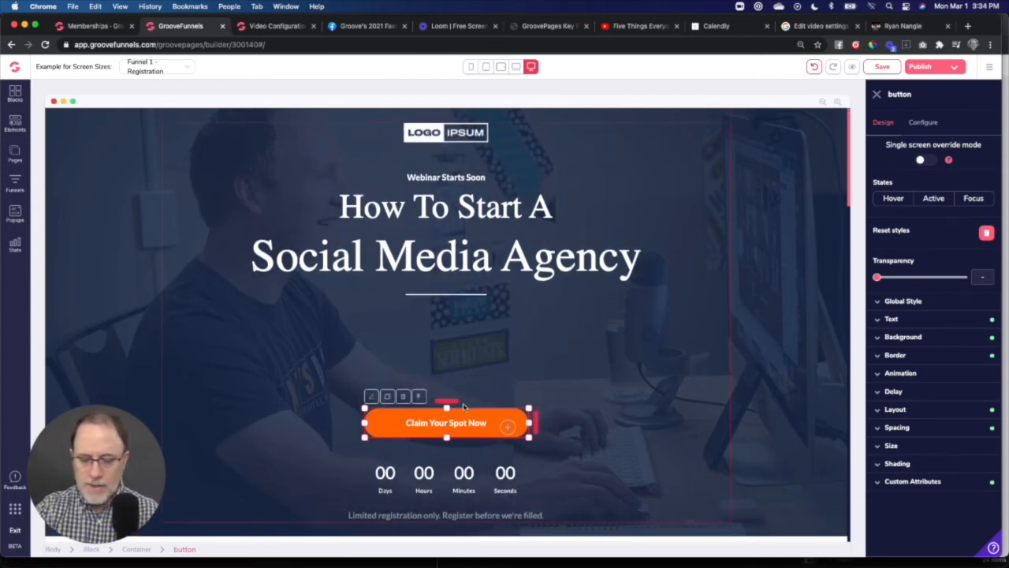
scroll(446, 402, down, 3)
scroll(453, 410, up, 2)
scroll(461, 399, down, 1)
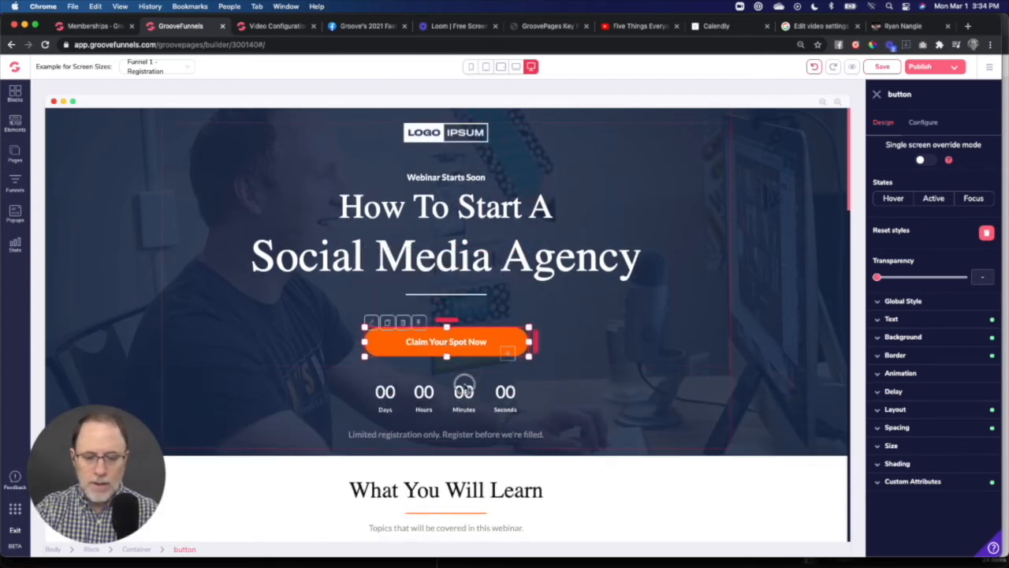
scroll(473, 387, down, 1)
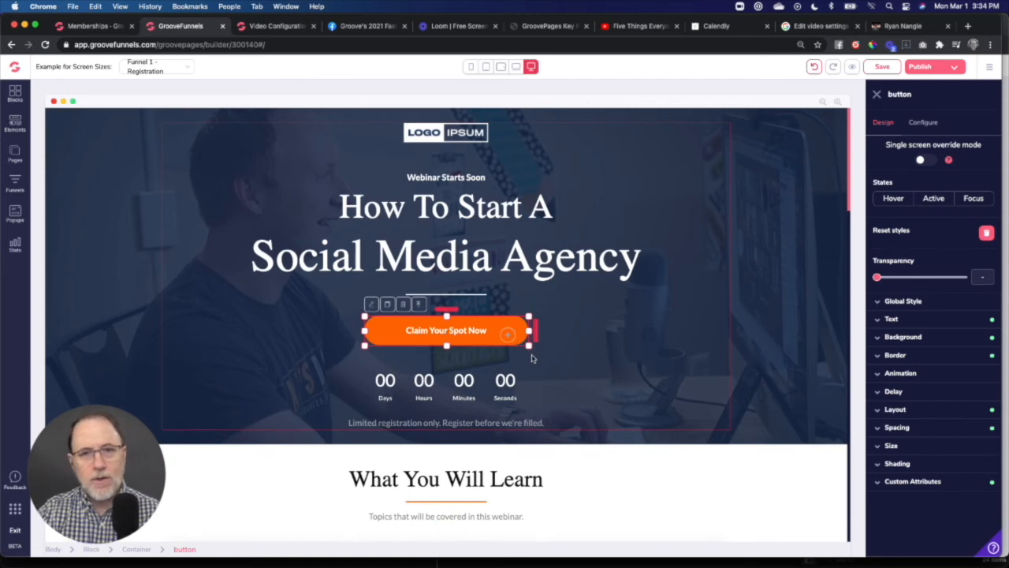
drag(526, 345, 537, 369)
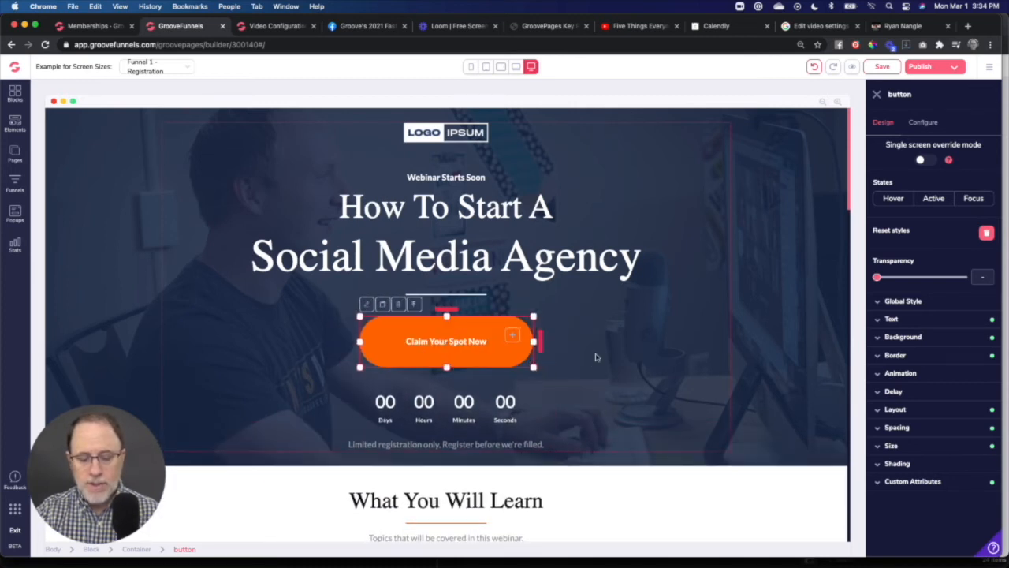
- Resize the avatar image in the lower-right testimonial card with its corner handle, making it slightly smaller than the other avatars
scroll(597, 357, down, 9)
scroll(597, 361, down, 1)
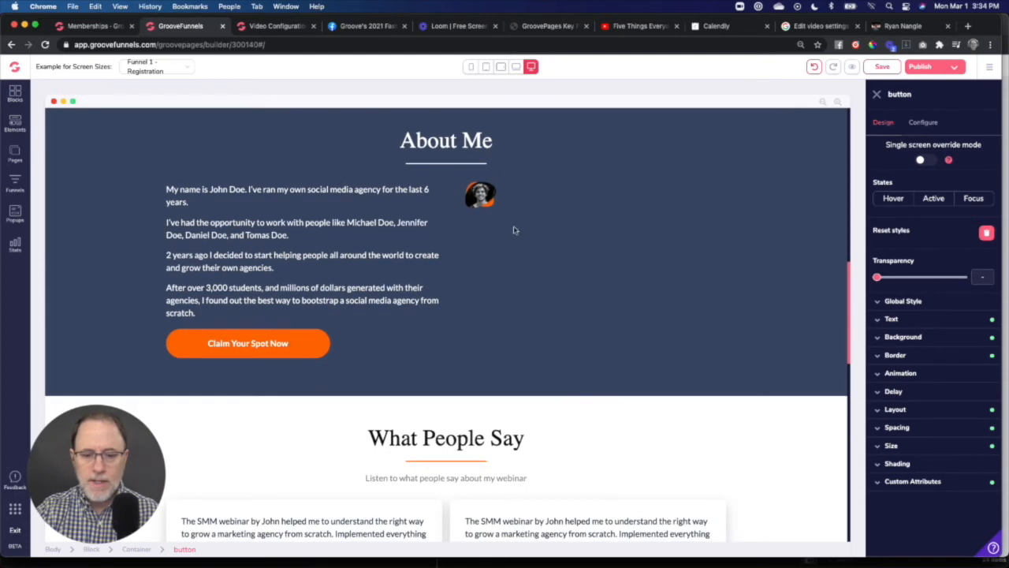
scroll(493, 229, down, 10)
click(493, 254)
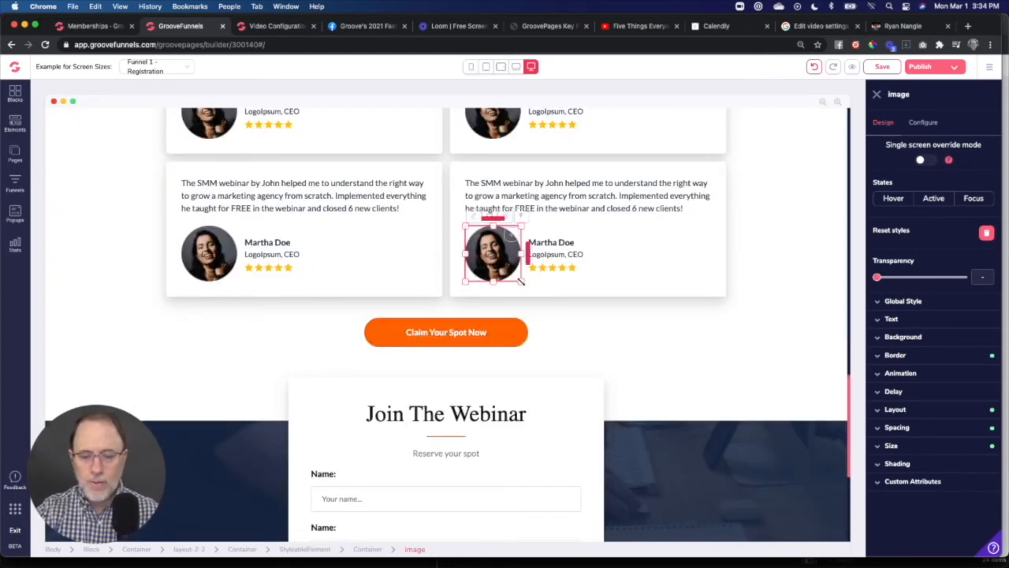
drag(520, 279, 531, 288)
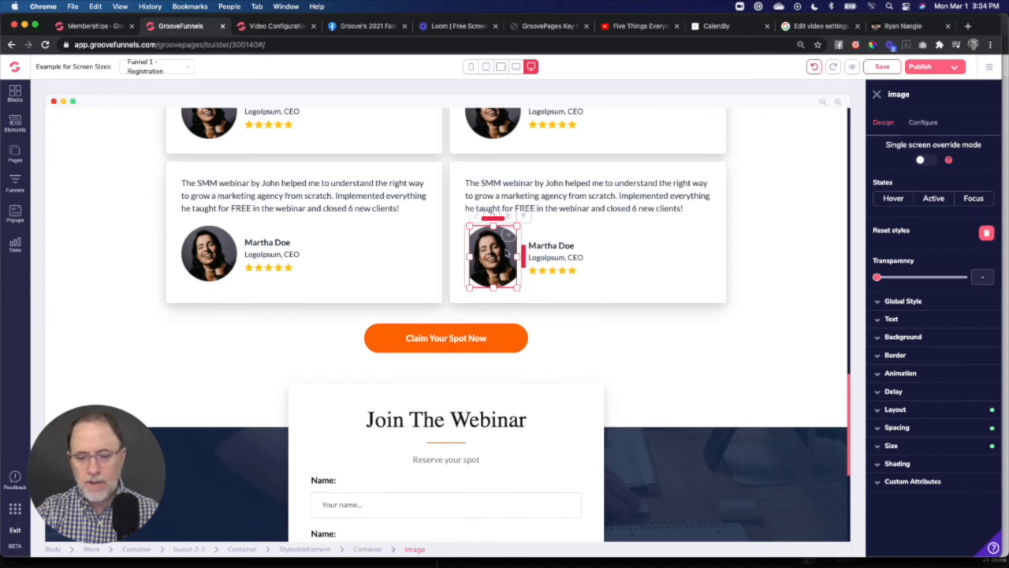
mouse_move(517, 288)
mouse_down()
mouse_move(534, 297)
mouse_move(480, 231)
mouse_move(543, 281)
mouse_move(545, 295)
mouse_move(478, 284)
mouse_move(523, 286)
mouse_move(488, 268)
mouse_move(531, 280)
mouse_move(512, 270)
mouse_up()
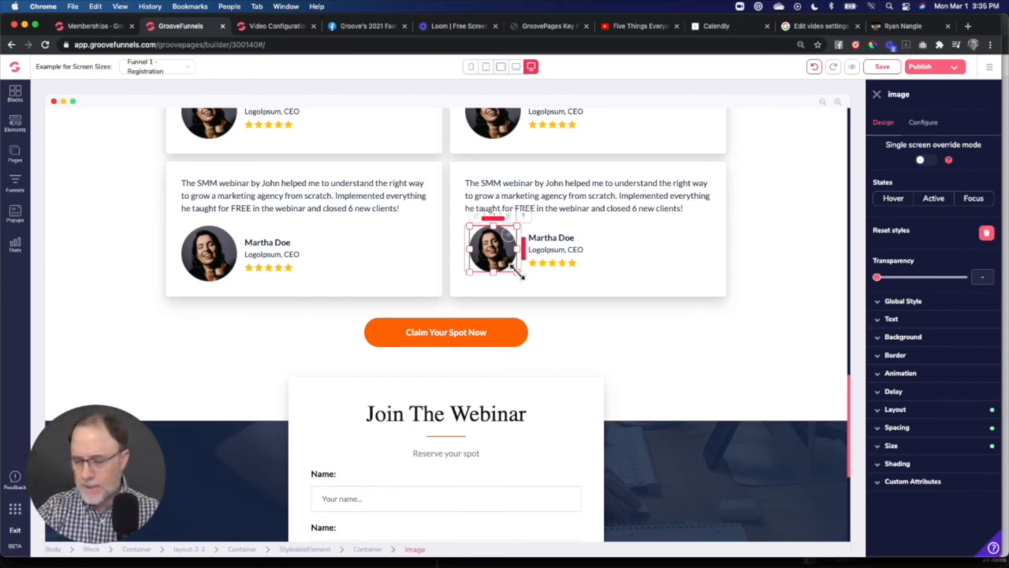
- Set the lower-left testimonial avatar's width relative to its parent, at about 66.67%
click(207, 254)
click(883, 446)
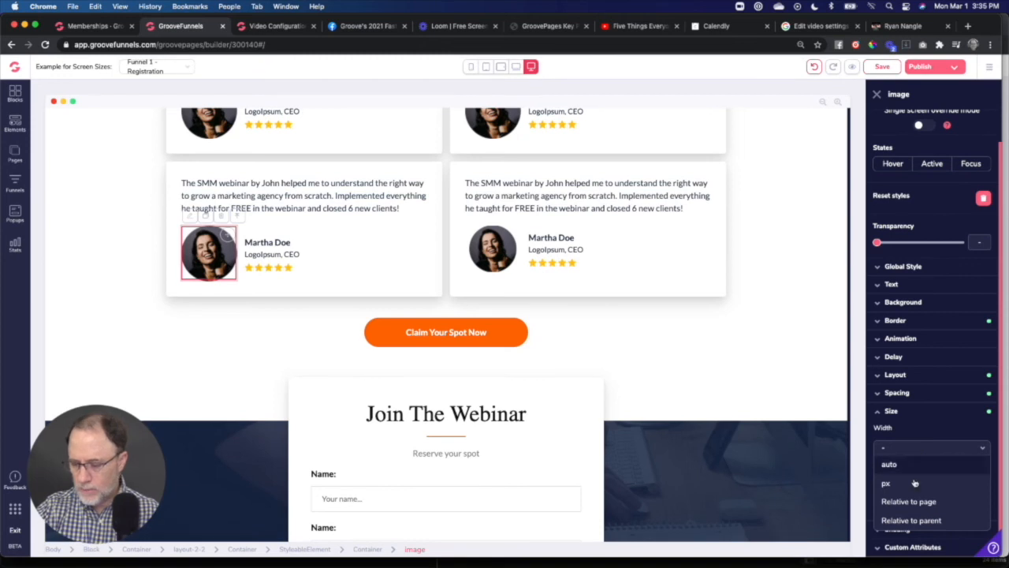
click(912, 521)
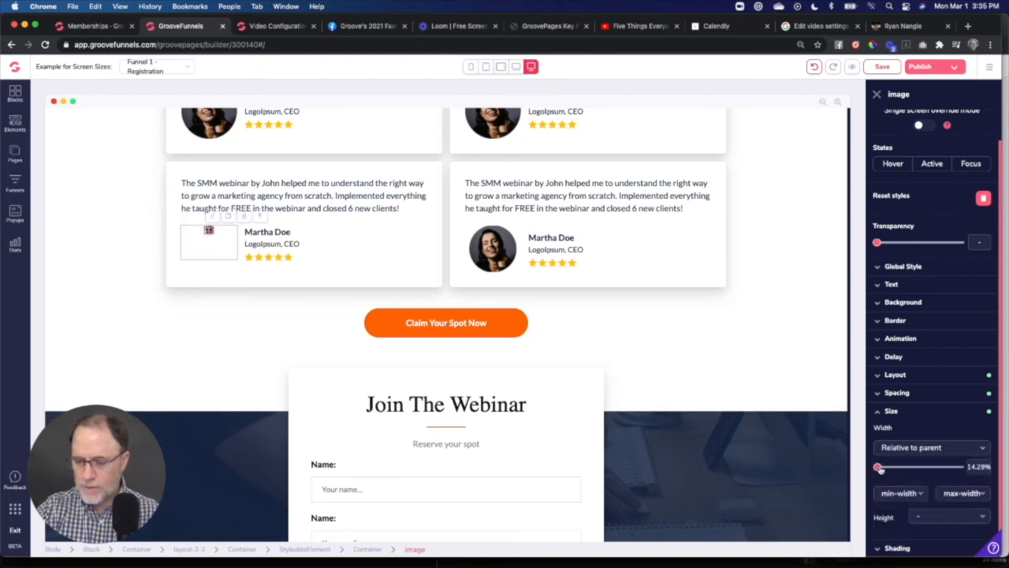
mouse_move(917, 467)
mouse_down()
mouse_move(954, 467)
mouse_move(901, 470)
mouse_move(975, 466)
mouse_move(881, 467)
mouse_move(946, 469)
mouse_move(928, 467)
mouse_up()
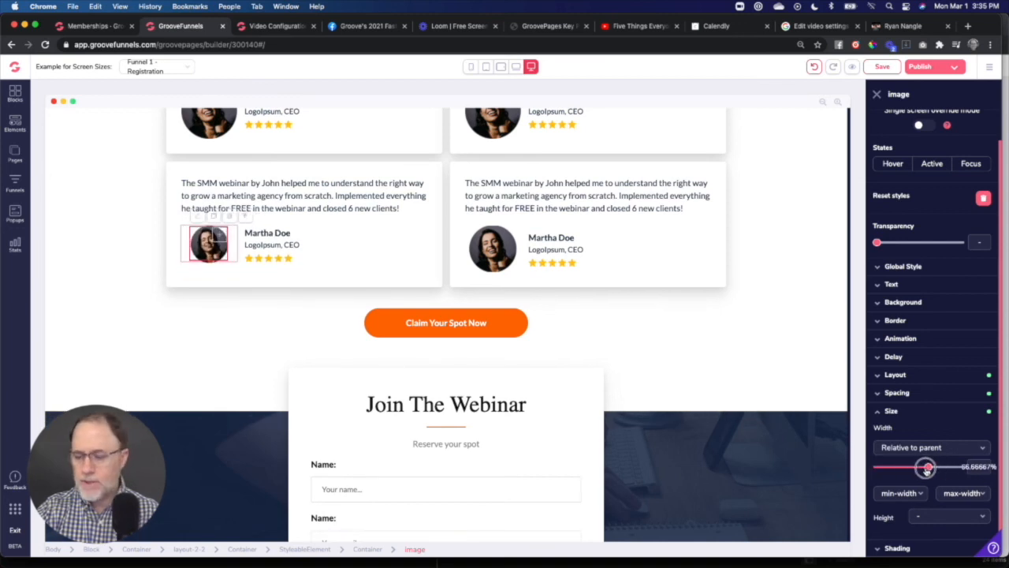
- Reduce the height and width of the hero section's Claim Your Spot Now button with its corner handle
scroll(678, 302, up, 3)
scroll(678, 304, up, 10)
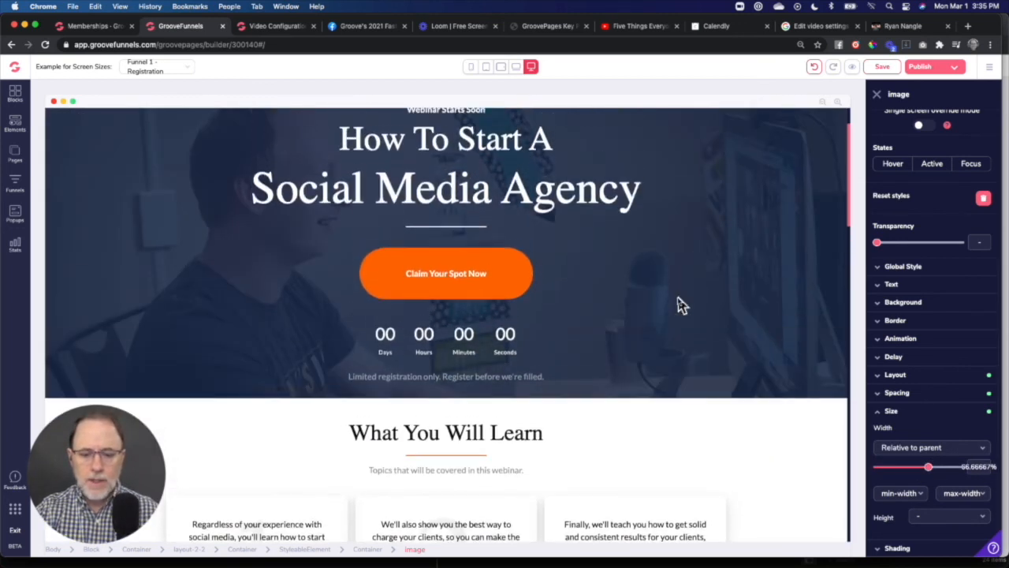
click(488, 291)
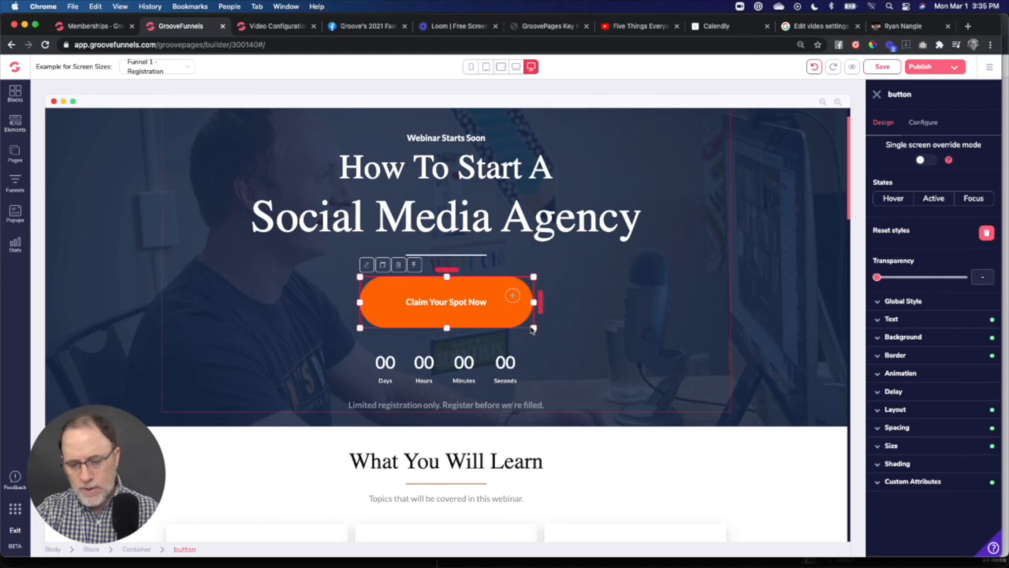
mouse_move(528, 325)
mouse_down()
mouse_move(516, 301)
mouse_move(505, 323)
mouse_move(489, 307)
mouse_move(529, 322)
mouse_move(513, 289)
mouse_move(503, 307)
mouse_move(524, 315)
mouse_up()
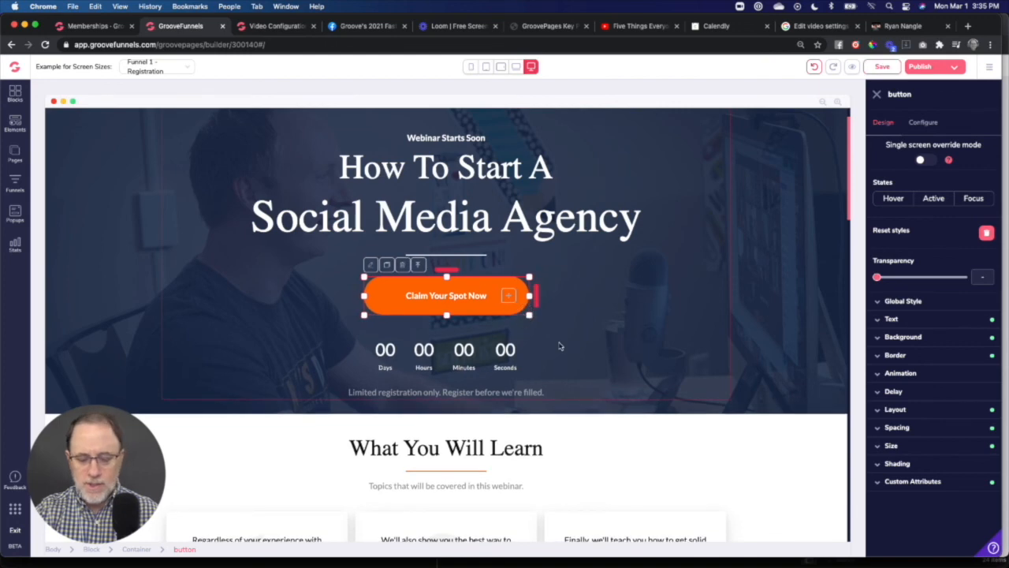
scroll(560, 345, down, 6)
click(557, 369)
scroll(561, 241, up, 6)
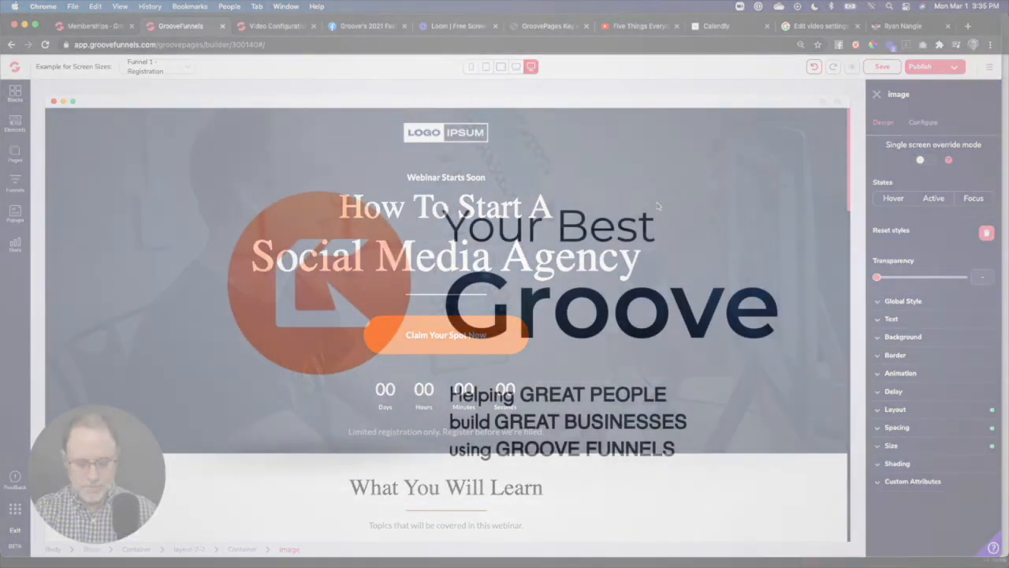